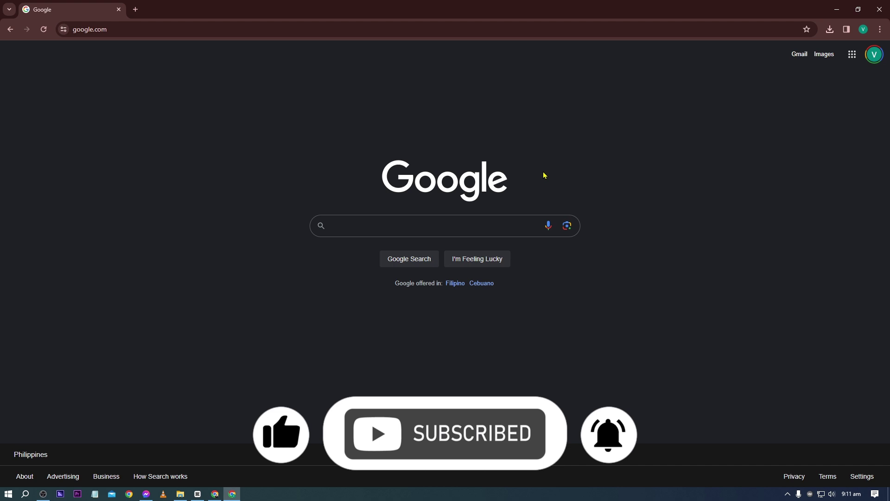
Open the downloaded city-river jpg in Photos, zoom and pan around it, and show its details.
left_click(830, 29)
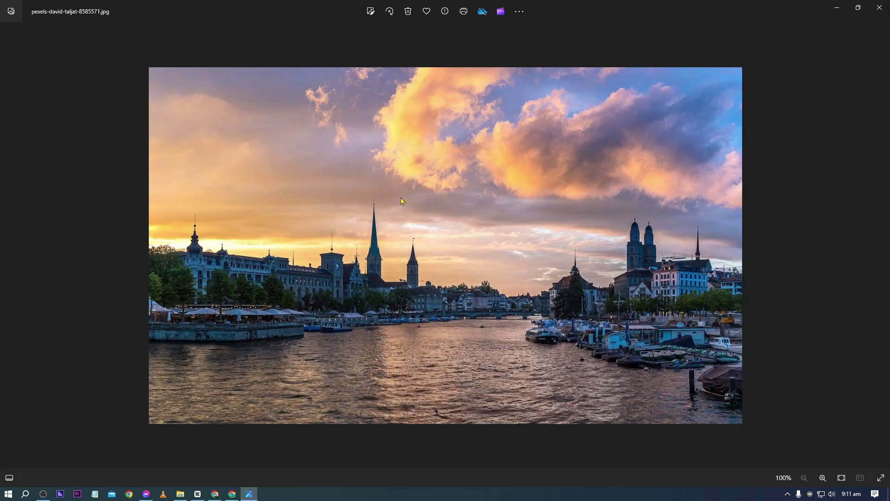
scroll(452, 207, "up", 1)
scroll(452, 207, "up", 2)
scroll(452, 207, "up", 1)
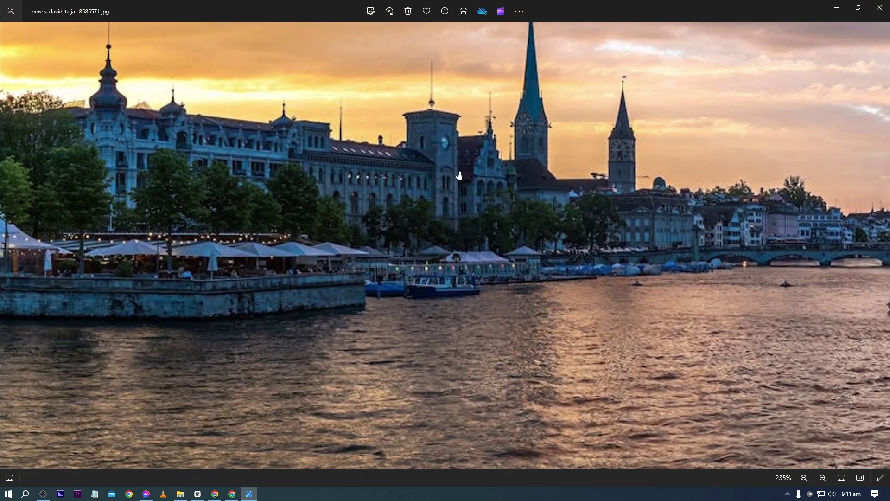
scroll(600, 236, "right", 5)
scroll(641, 258, "right", 5)
scroll(642, 257, "right", 5)
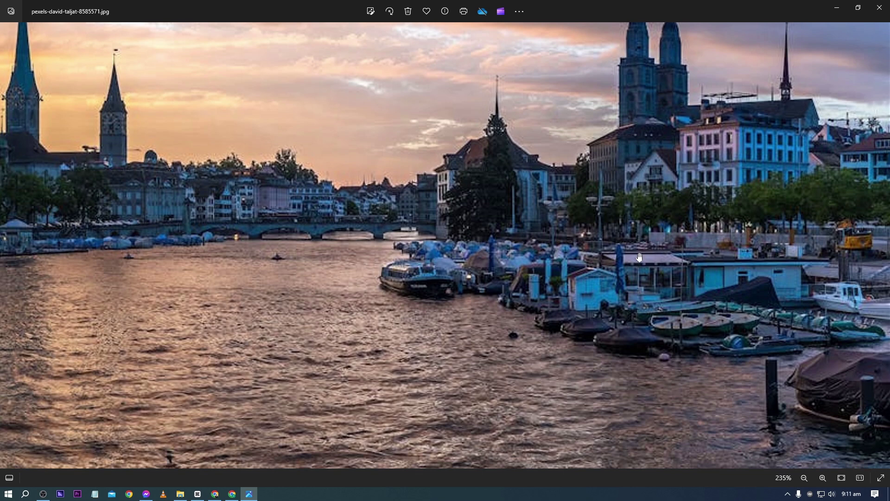
scroll(559, 270, "down", 1)
scroll(396, 277, "down", 1)
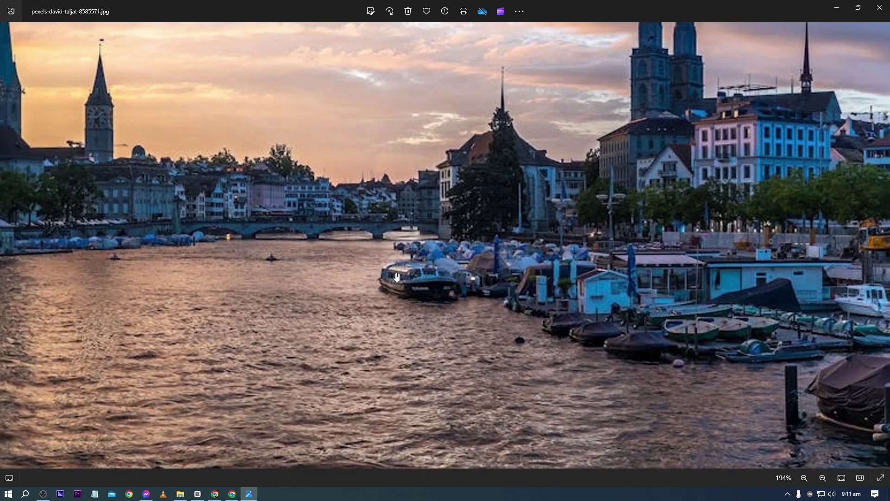
scroll(396, 277, "down", 2)
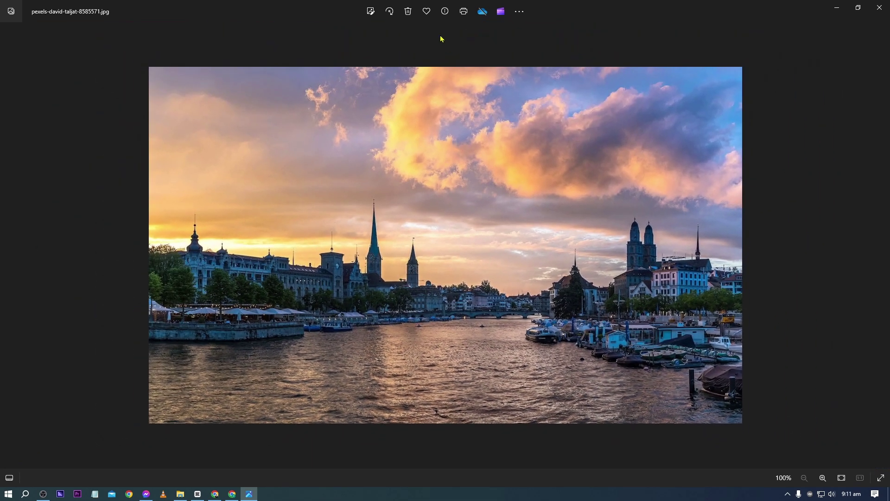
left_click(444, 14)
Point out the photo's 1280 x 769 dimensions in the details panel, then close it.
left_click(444, 14)
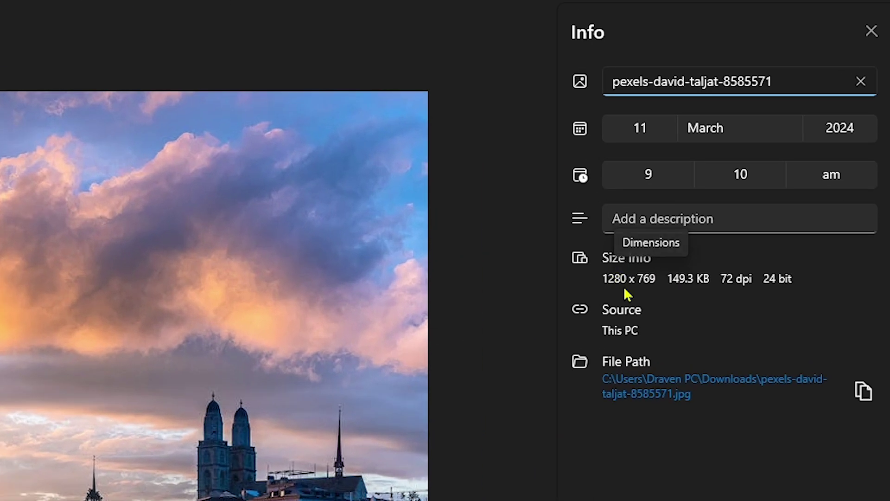
left_click(425, 318)
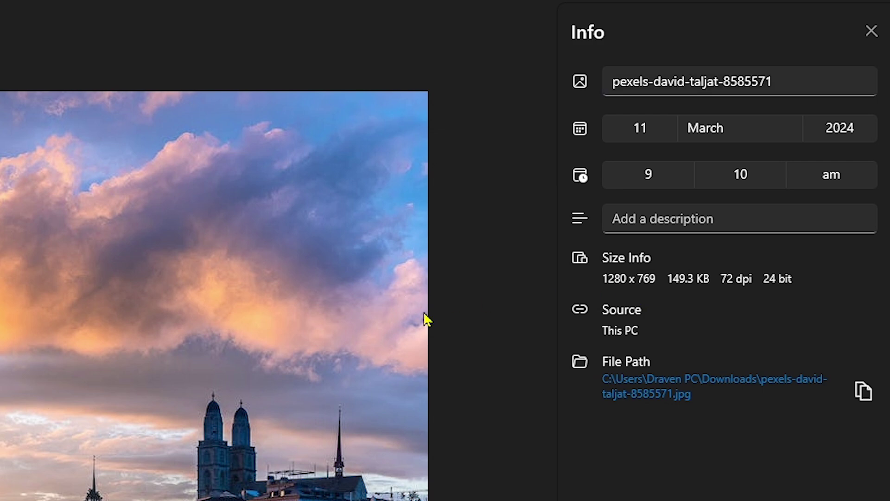
left_click(642, 285)
left_click(873, 33)
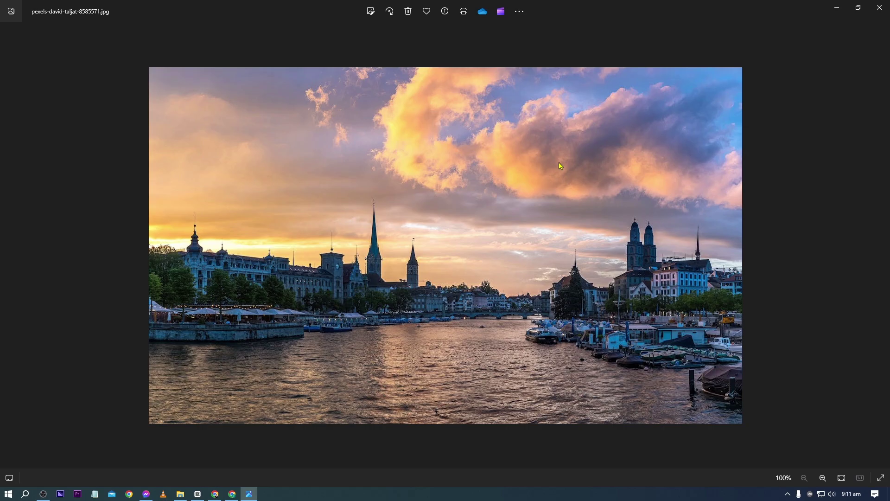
In Chrome, search Google for 'avaide image upscaler' via the suggestion after typing 'AV'.
key("alt+Tab")
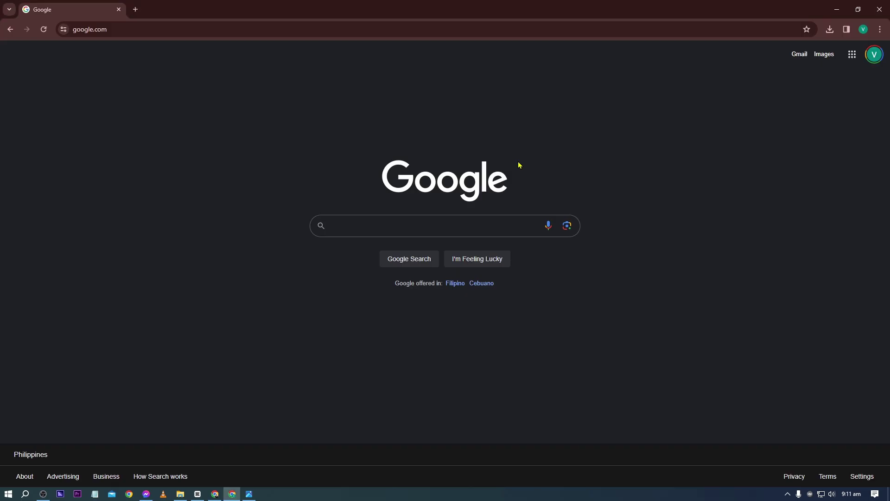
type("AV")
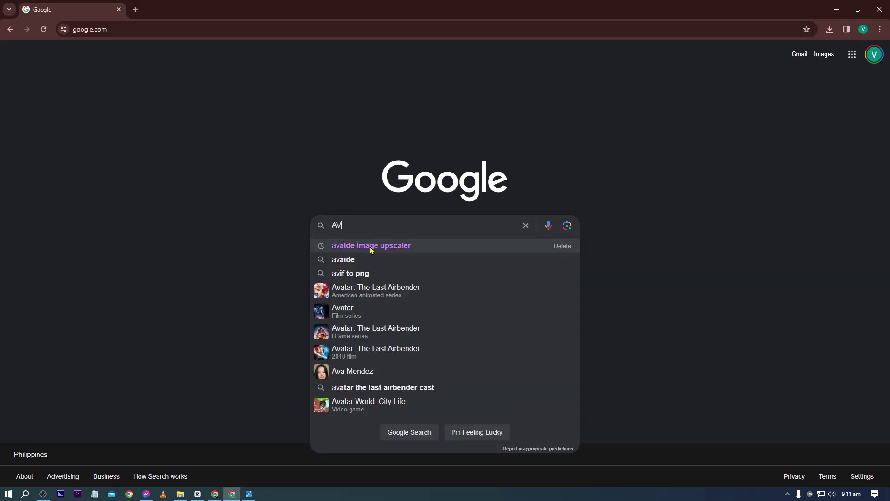
left_click(372, 247)
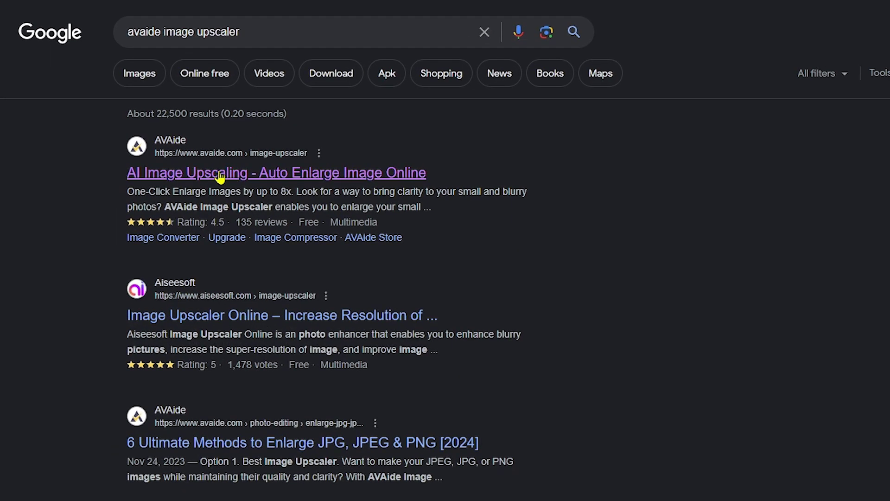
Open AVAide Image Upscaler and upload the city photo for a 2x 2560×1538 preview.
left_click(220, 175)
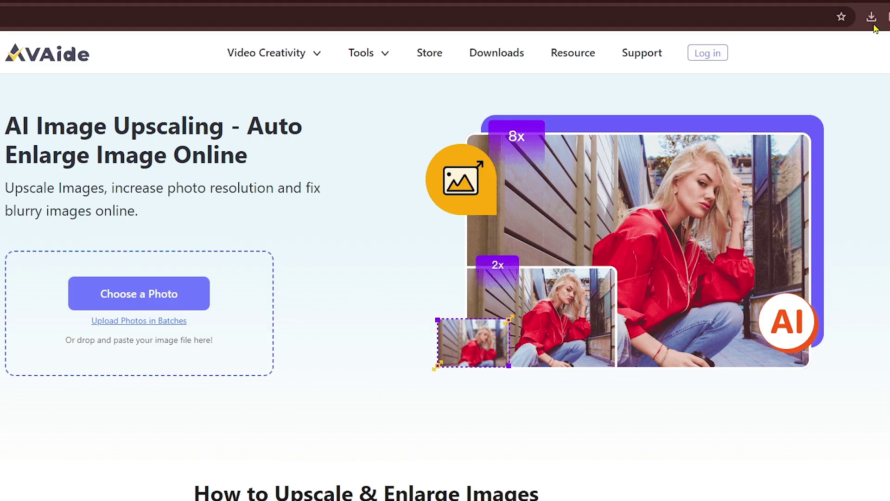
left_click(872, 16)
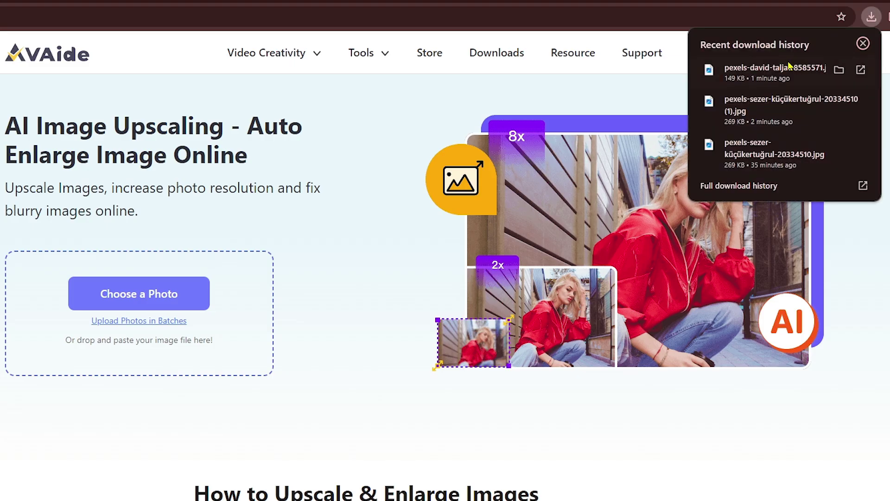
left_click_drag(769, 71, 134, 297)
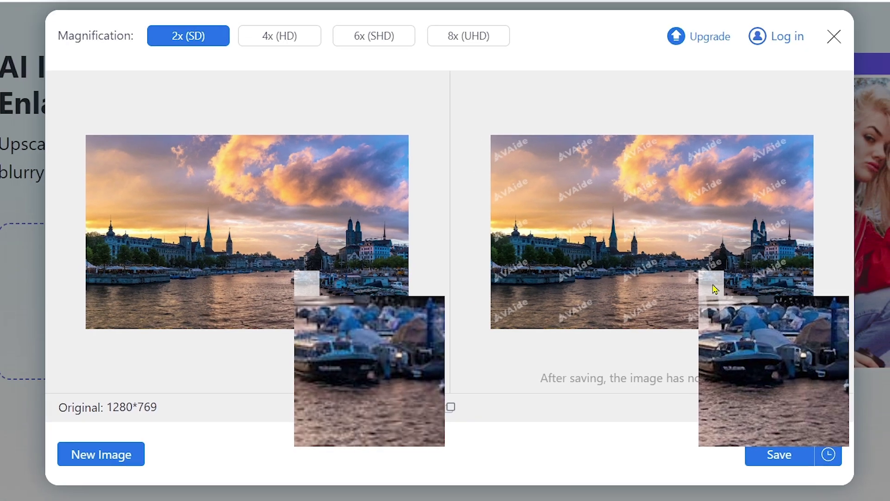
left_click(285, 47)
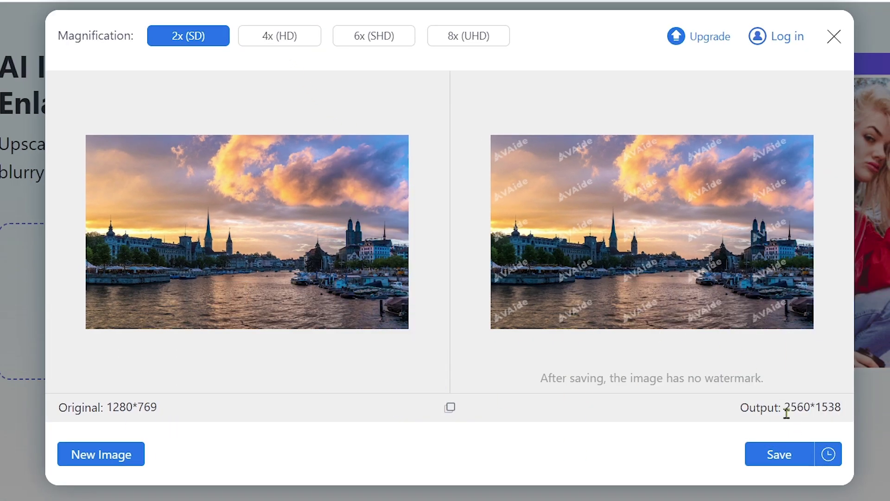
Switch to 4x (HD) upscaling and accept the size-limit warning, producing 4096×2460 output.
left_click(289, 37)
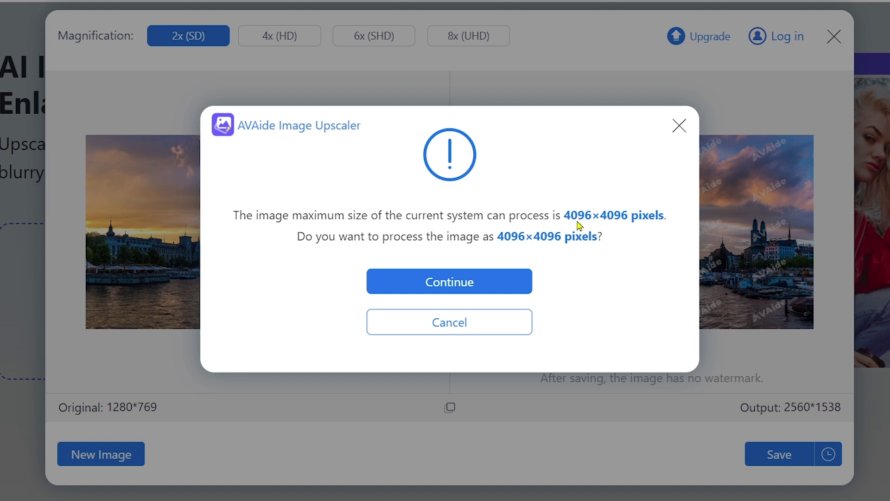
left_click(495, 286)
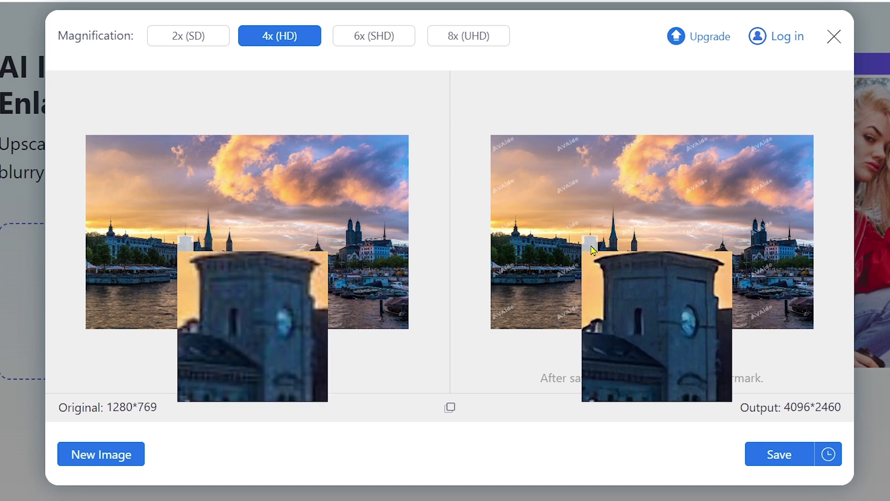
mouse_move(761, 201)
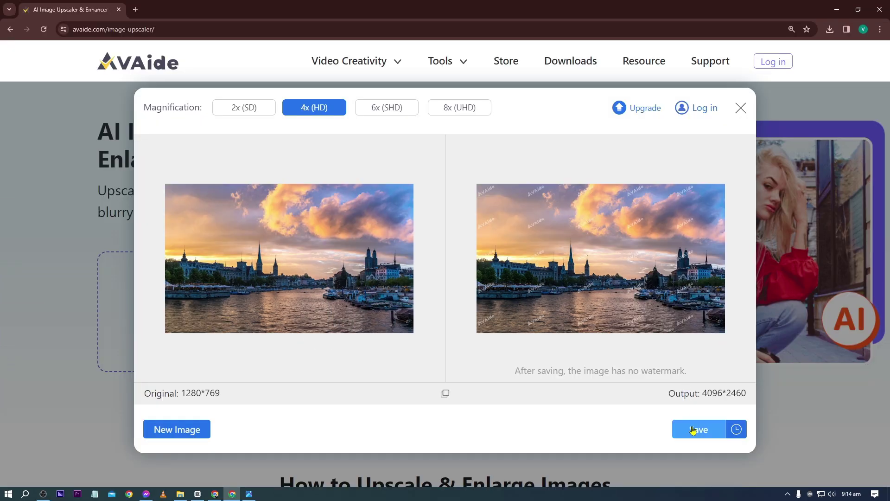
Save the 4x image and snap it right in Photos, with the original on the left.
left_click(693, 431)
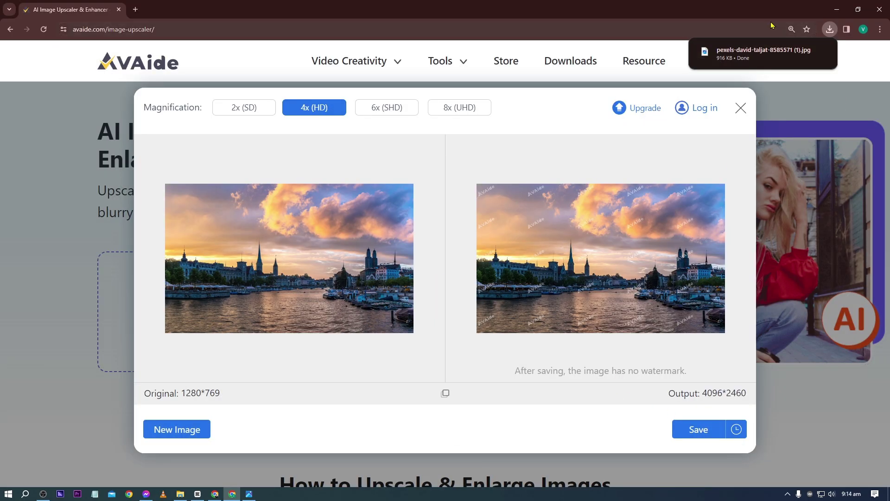
left_click(738, 49)
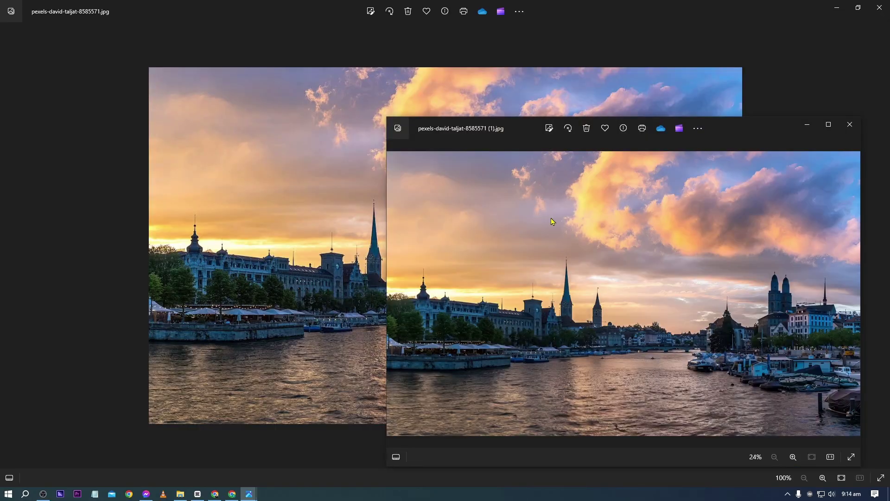
key("super+Right")
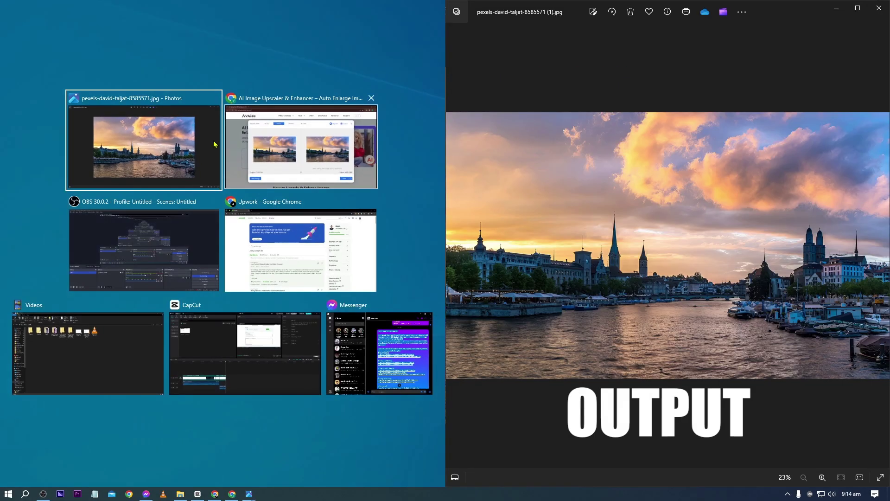
left_click(149, 137)
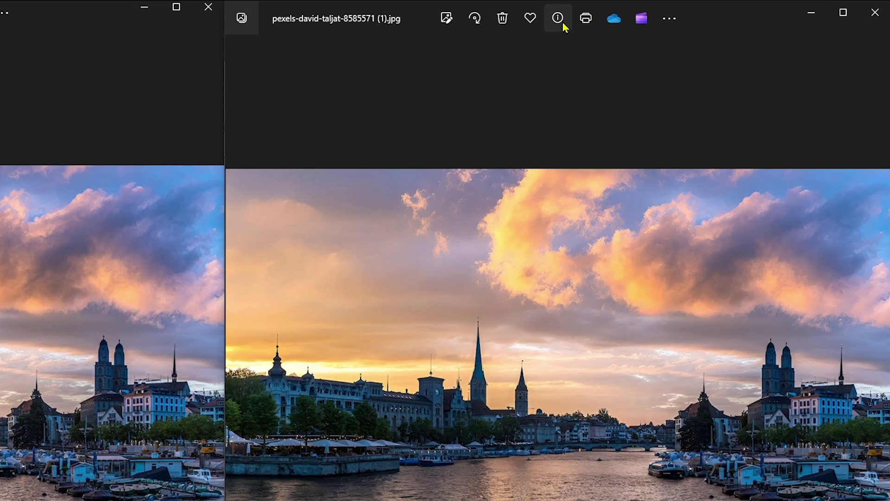
Show both images' details and highlight the output's 4096 x 2460 versus the original's 1280 x 769.
left_click(670, 15)
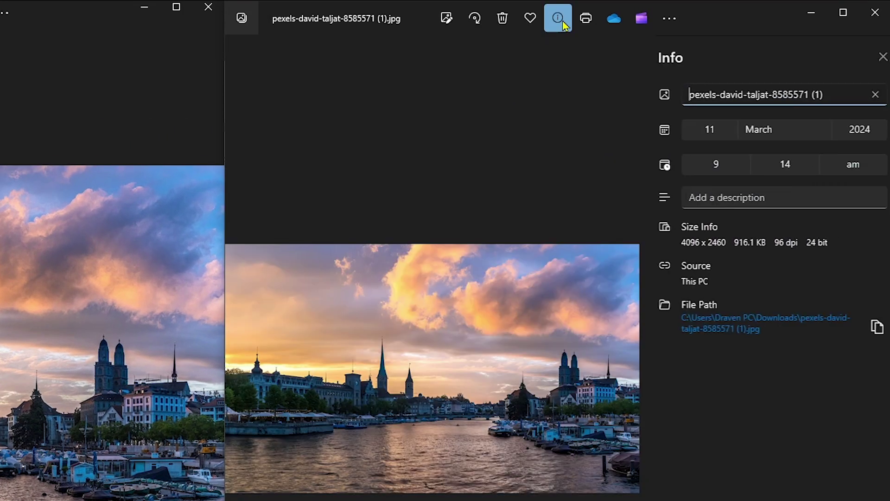
left_click_drag(674, 242, 719, 242)
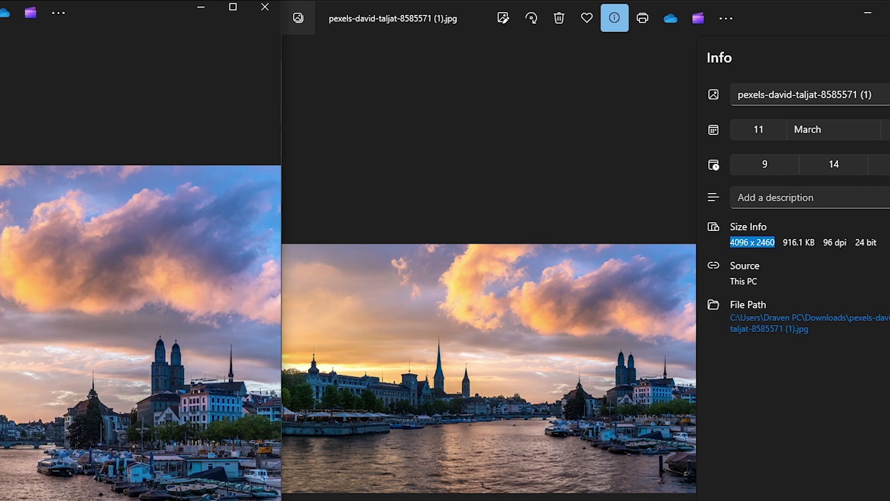
left_click(2, 12)
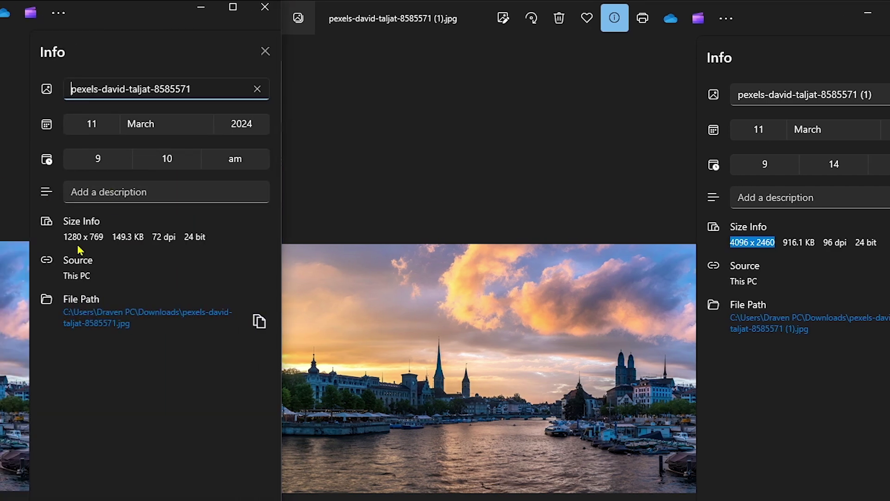
left_click_drag(64, 236, 103, 237)
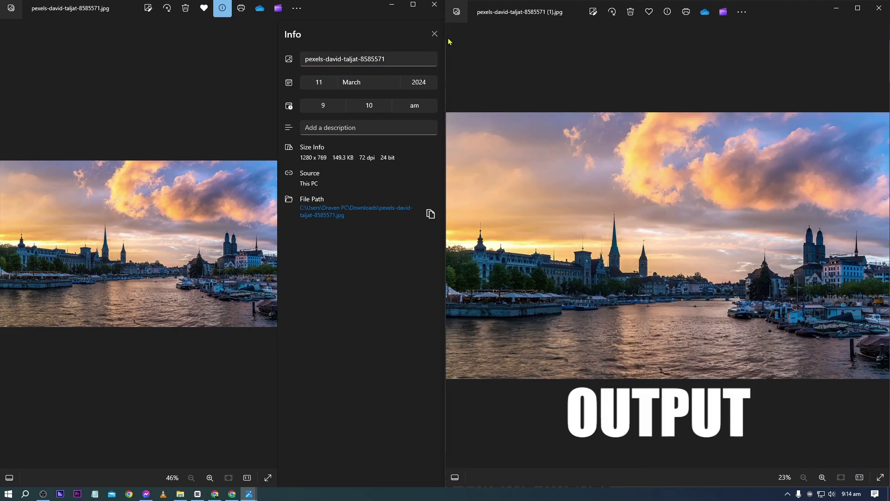
Close the original's details, then zoom and pan both images to the Grossmünster towers and moored boats.
left_click(434, 31)
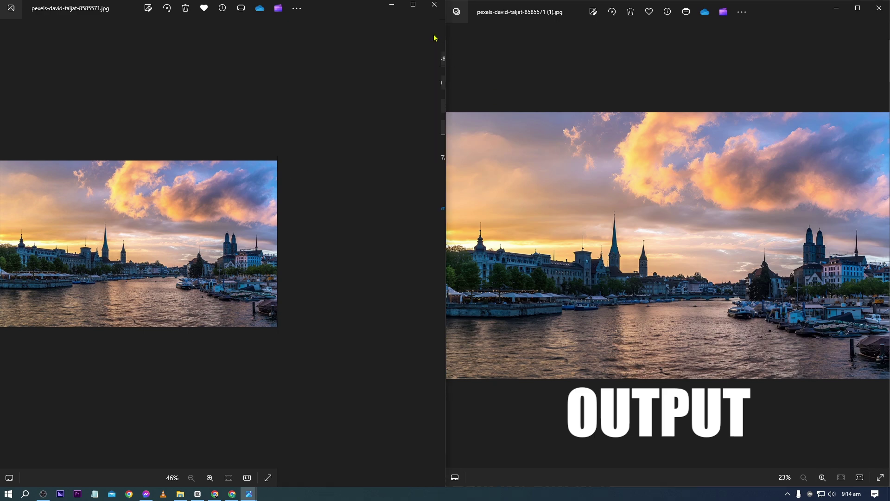
scroll(784, 351, "up", 2)
scroll(784, 351, "up", 3)
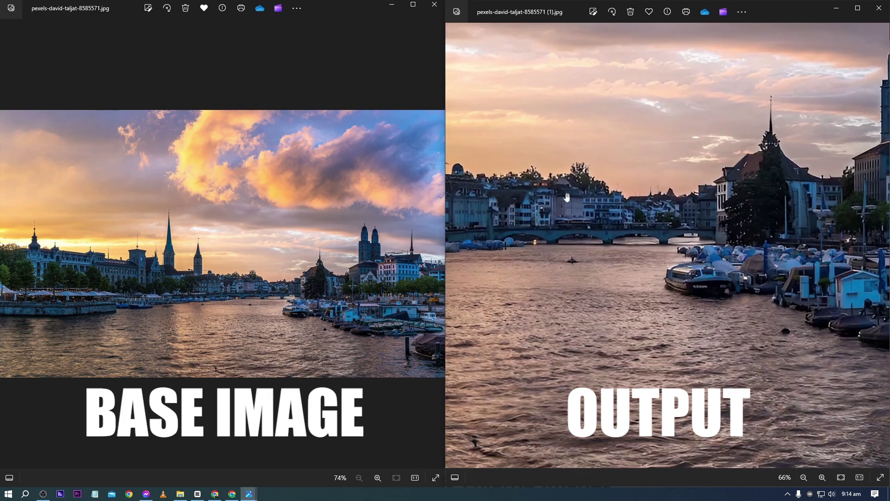
left_click_drag(785, 351, 416, 200)
scroll(337, 304, "up", 5)
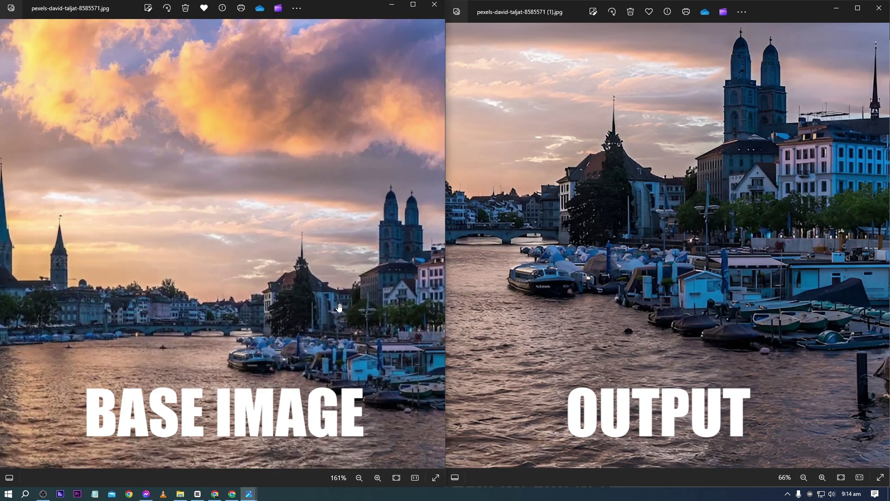
left_click_drag(337, 304, 284, 303)
scroll(285, 303, "up", 1)
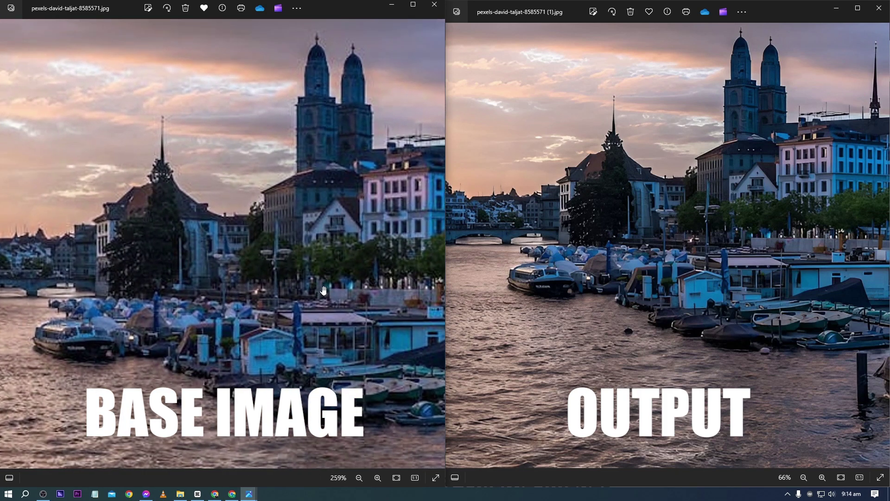
scroll(324, 291, "down", 1)
left_click_drag(324, 291, 296, 254)
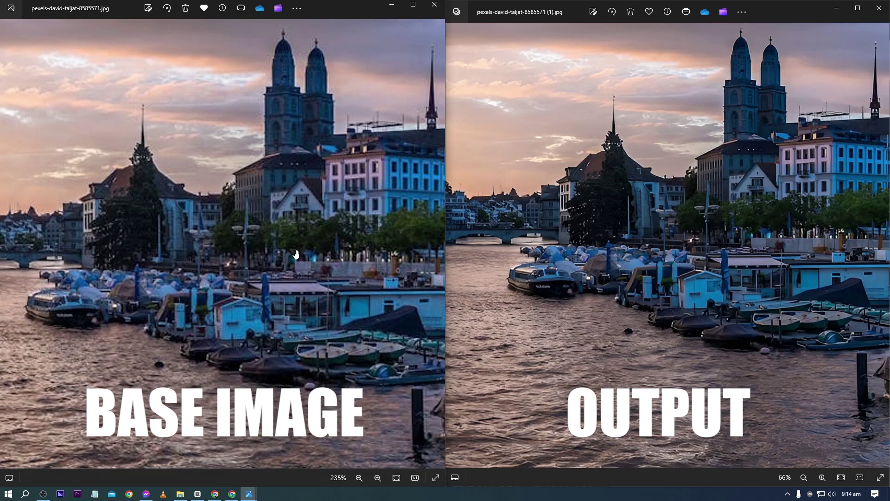